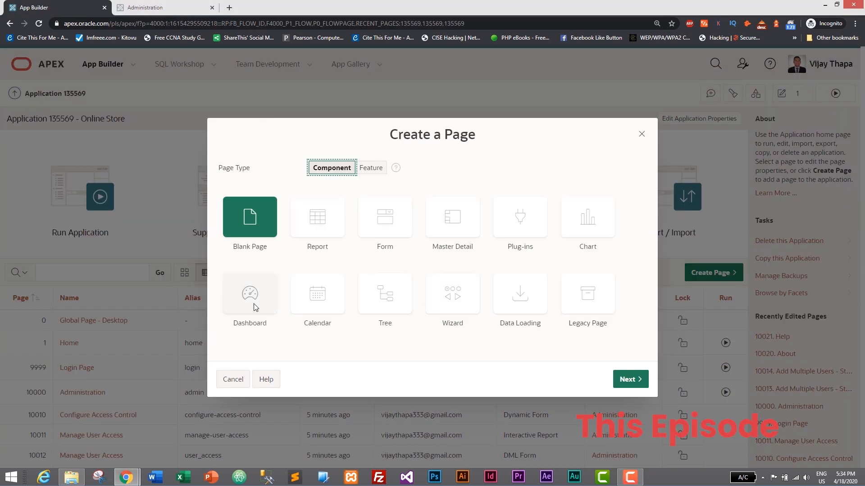
{"action": "left_click", "coordinate": [385, 218]}
{"action": "left_click", "coordinate": [400, 225]}
{"action": "left_click", "coordinate": [630, 352]}
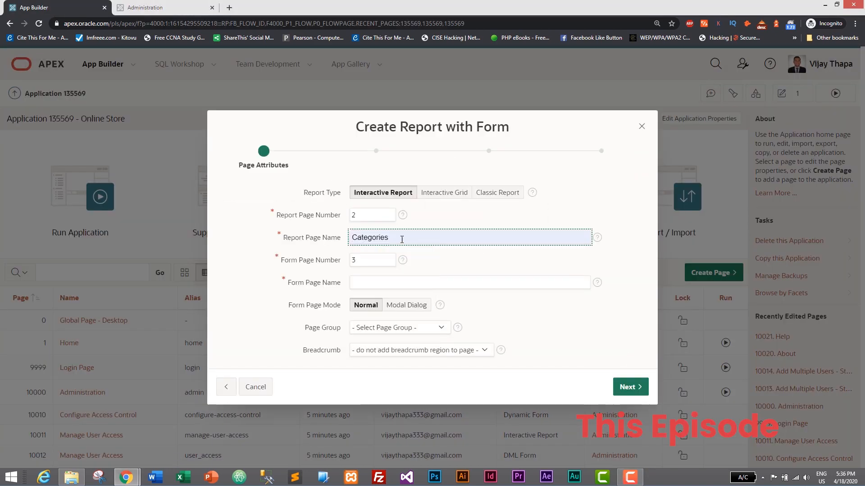
{"action": "left_click", "coordinate": [361, 282]}
{"action": "type", "text": "Add Category"}
{"action": "left_click", "coordinate": [421, 350]}
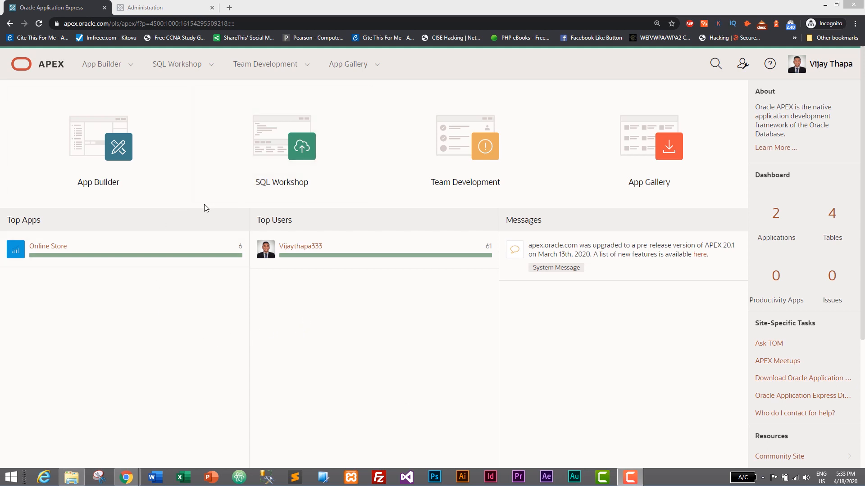
Open the Online Store application and start creating a new page of the form type Report with Form
{"action": "left_click", "coordinate": [97, 143]}
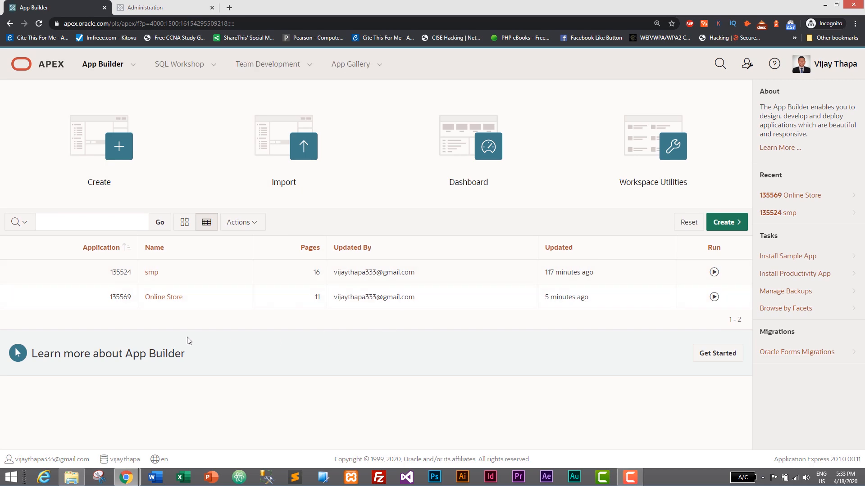
{"action": "left_click", "coordinate": [160, 301]}
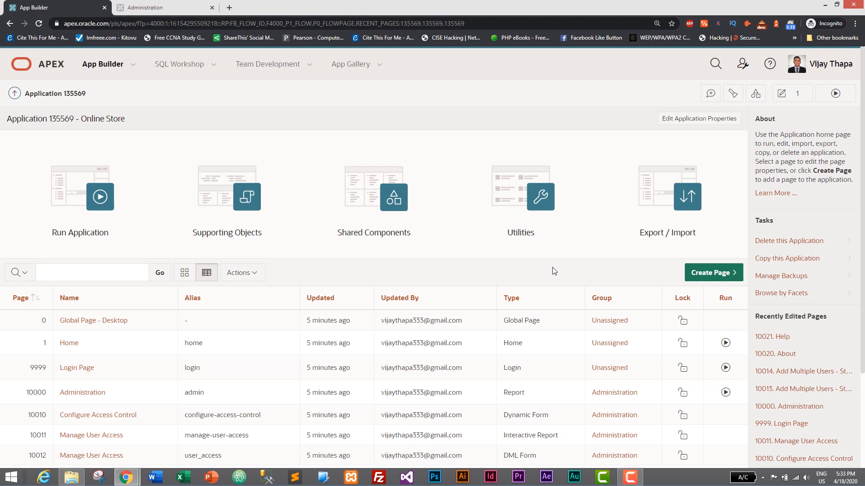
{"action": "left_click", "coordinate": [708, 275]}
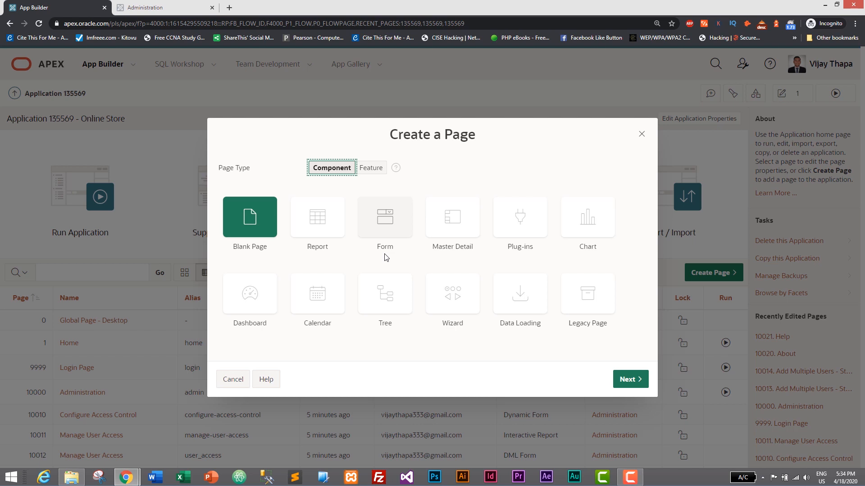
{"action": "left_click", "coordinate": [378, 228]}
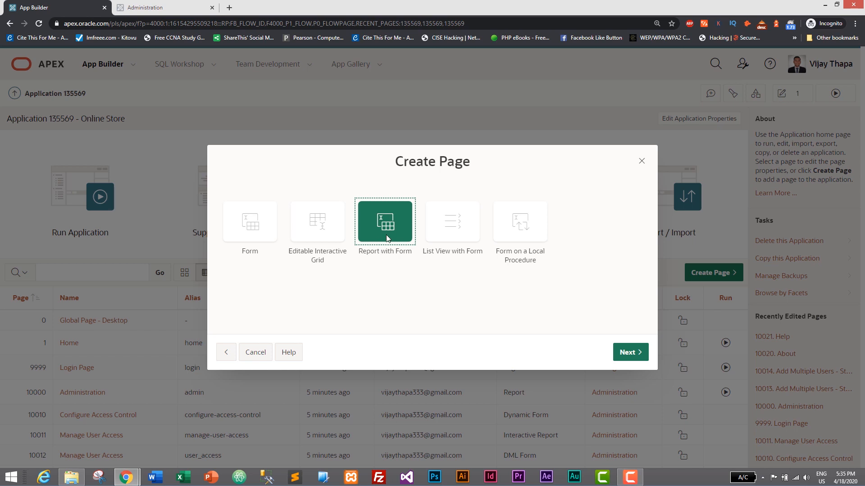
{"action": "left_click", "coordinate": [631, 356]}
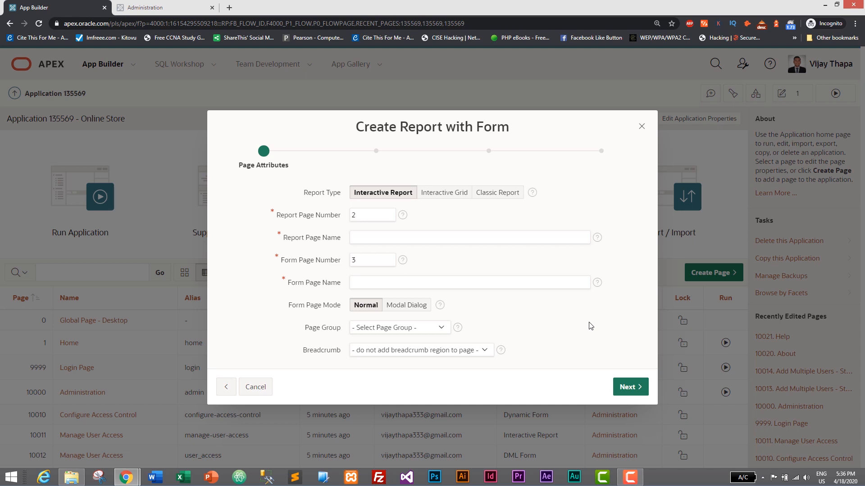
Name the report page "Categories" and the form page "Add Category"
{"action": "left_click", "coordinate": [366, 239]}
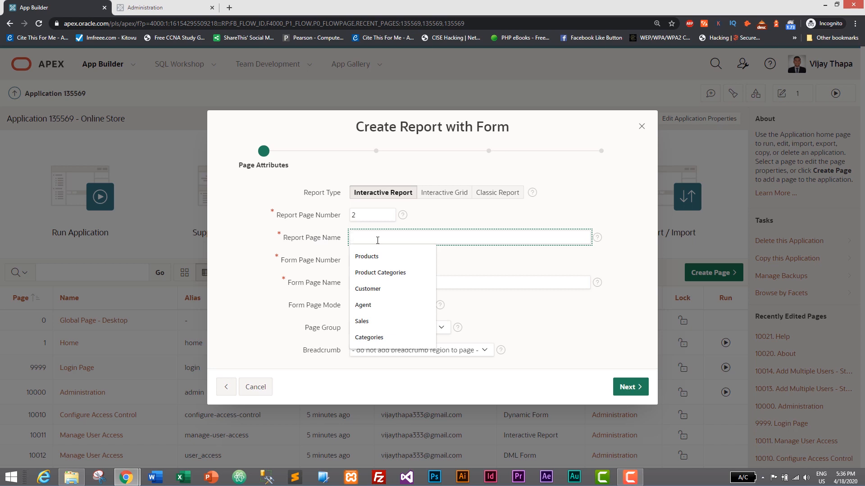
{"action": "type", "text": "CAtegories"}
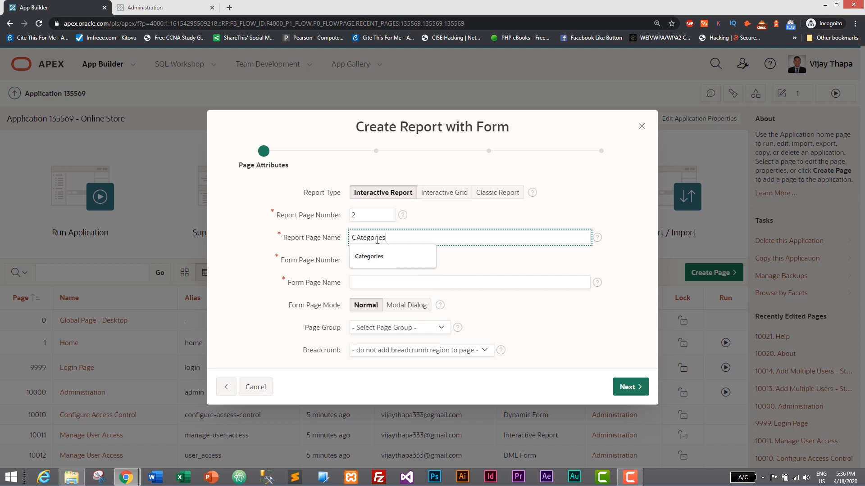
{"action": "left_click", "coordinate": [376, 261]}
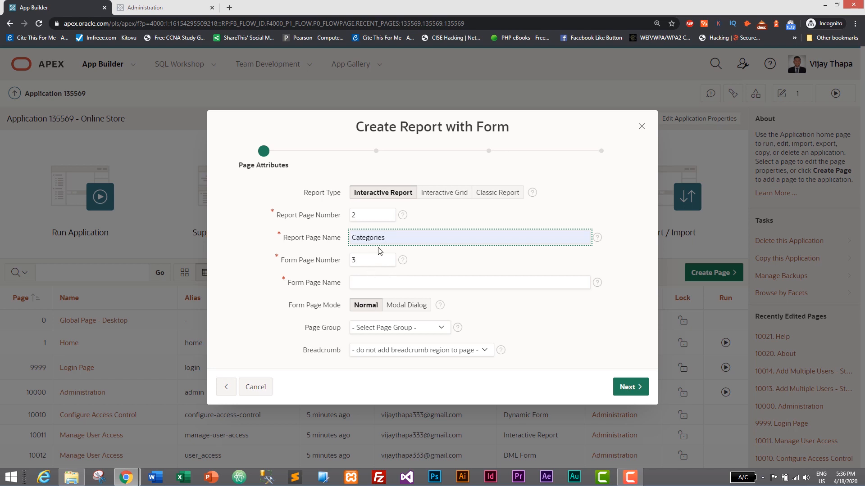
{"action": "left_click", "coordinate": [376, 282]}
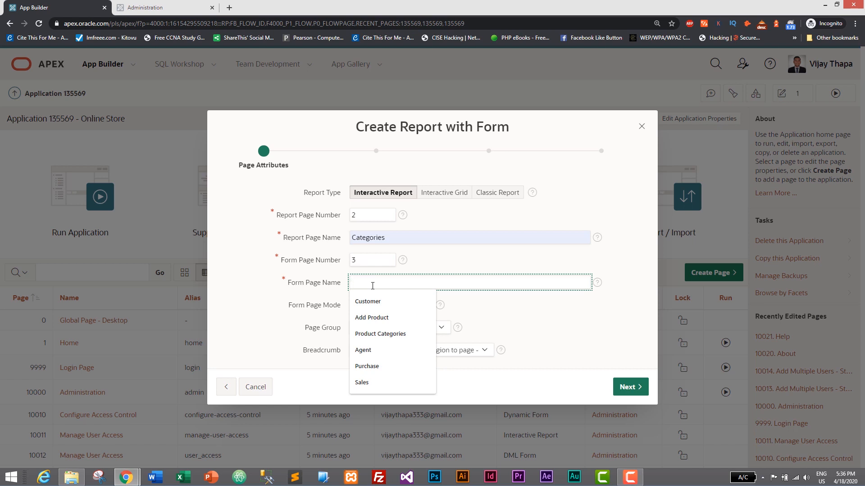
{"action": "type", "text": "Add CAt"}
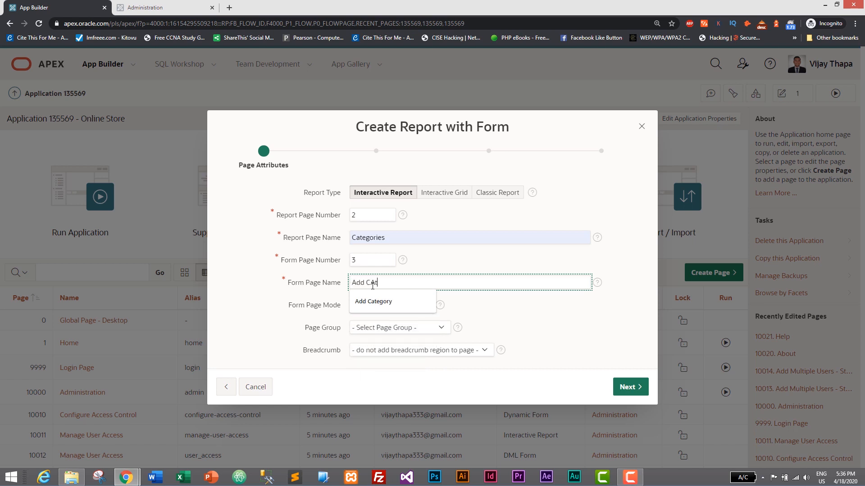
{"action": "left_click", "coordinate": [373, 302]}
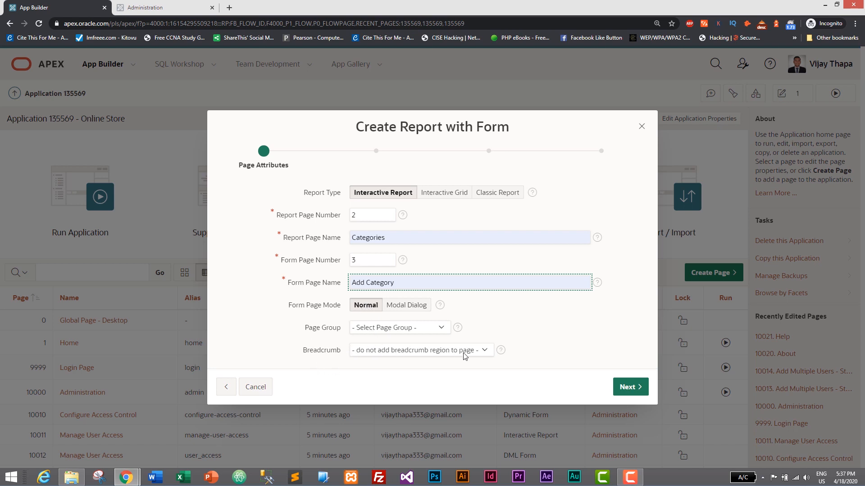
Add the Breadcrumb region and create a new parentless navigation menu entry for the Categories page
{"action": "left_click", "coordinate": [484, 351]}
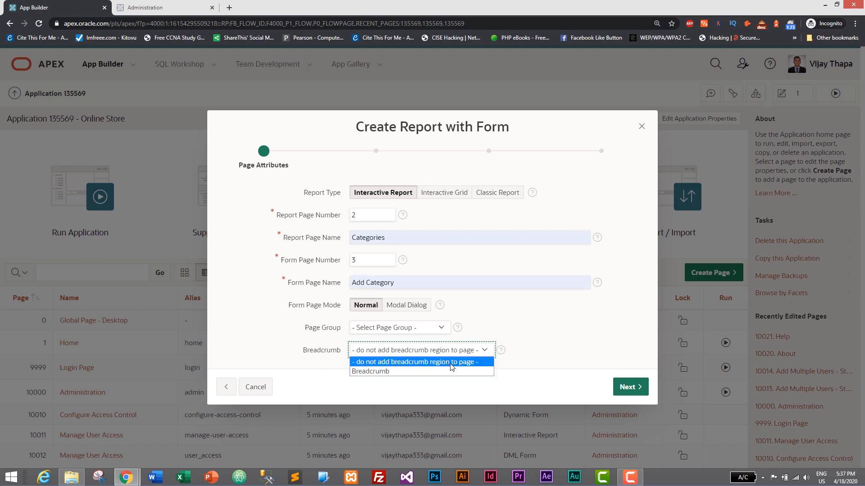
{"action": "left_click", "coordinate": [373, 372]}
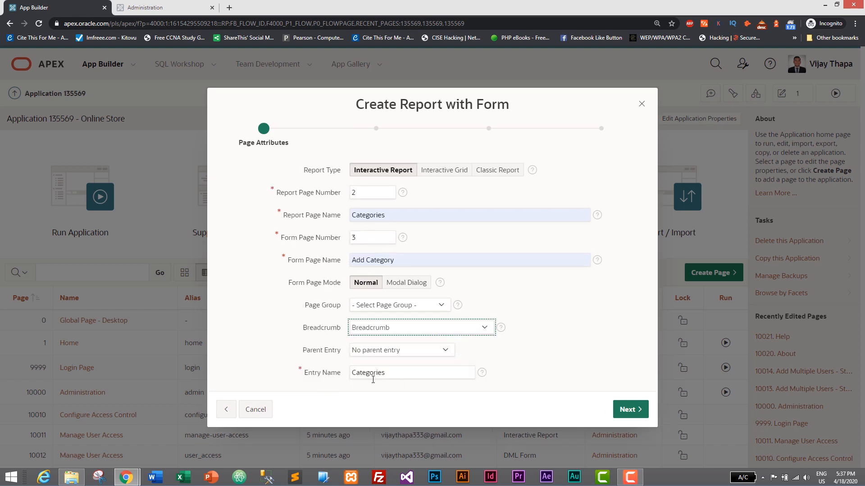
{"action": "left_click", "coordinate": [387, 376]}
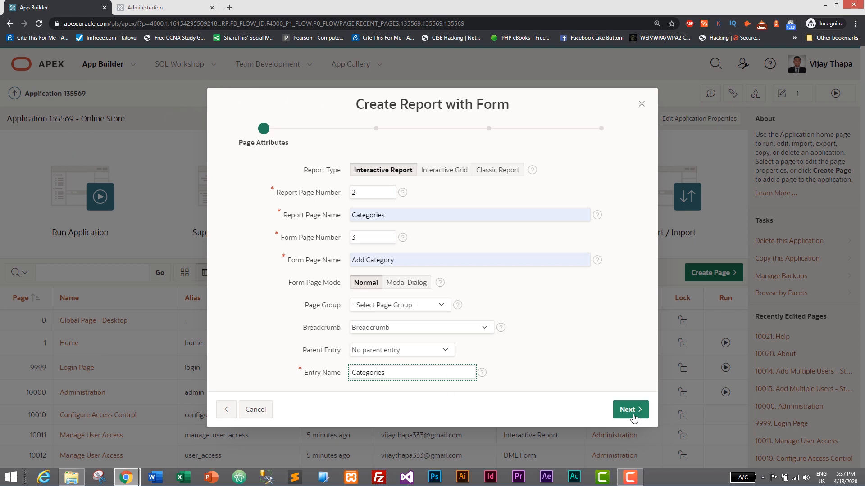
{"action": "left_click", "coordinate": [632, 414]}
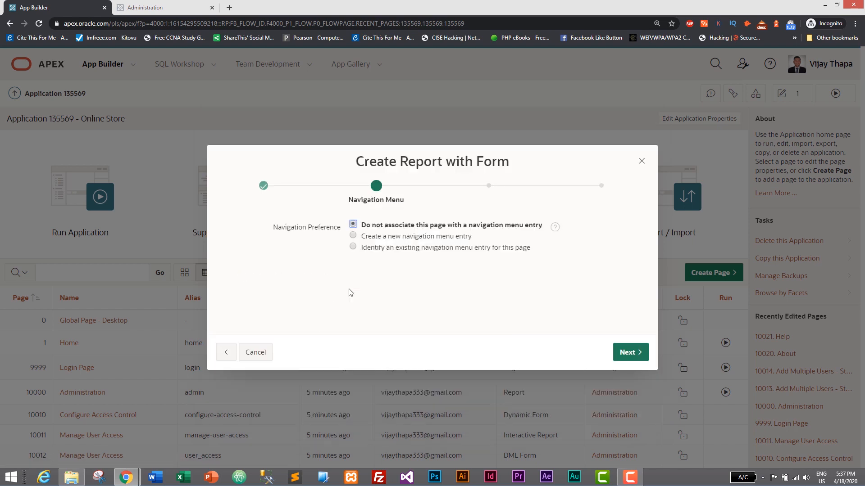
{"action": "left_click", "coordinate": [353, 236]}
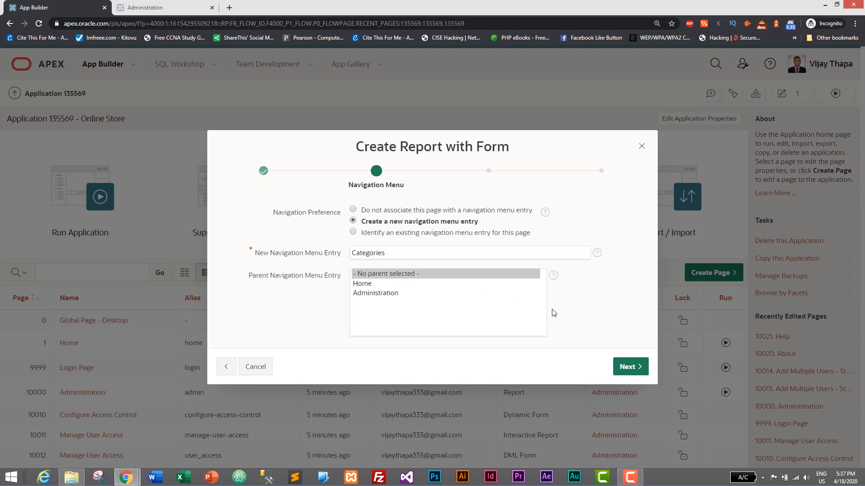
{"action": "left_click", "coordinate": [630, 373]}
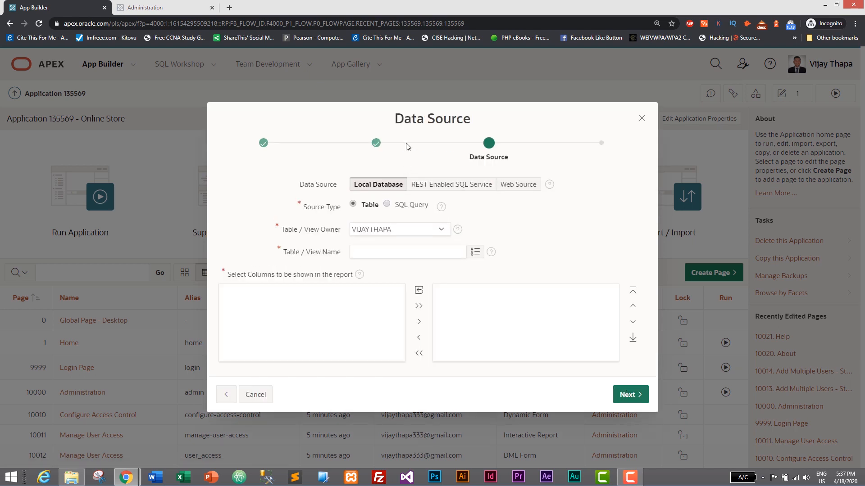
Use the local database table TBL_CATEGORY as the data source, showing CATEGORY_ID and CATEGORY_TITLE in the report
{"action": "left_click", "coordinate": [474, 253]}
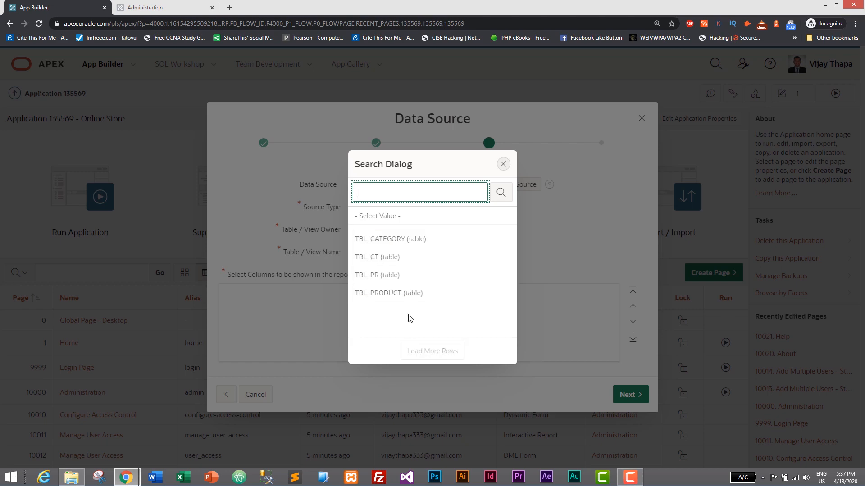
{"action": "left_click", "coordinate": [399, 239]}
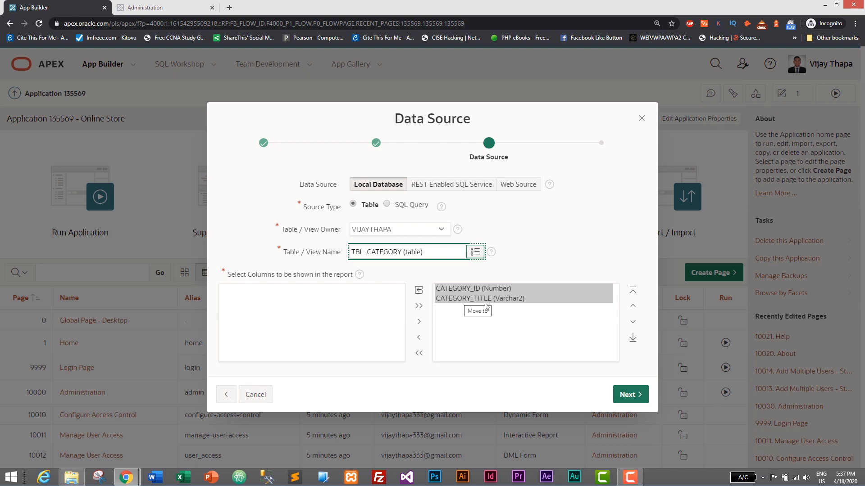
{"action": "left_click", "coordinate": [630, 396]}
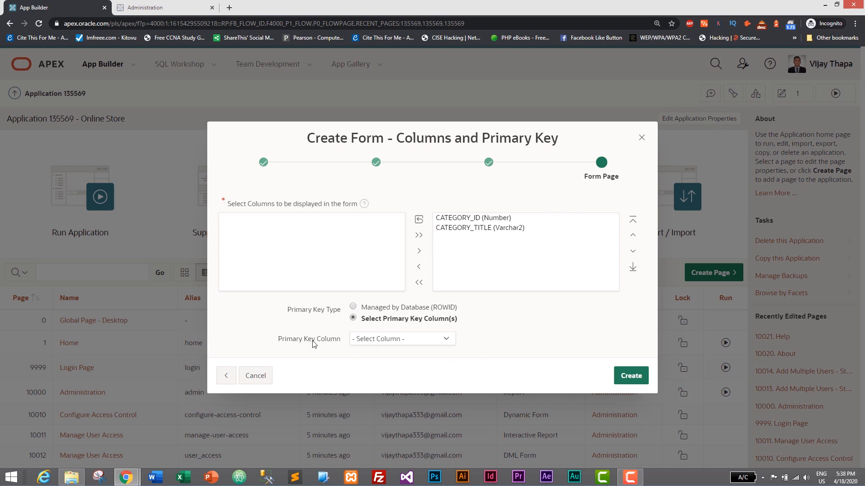
Set CATEGORY_ID (Number) as the primary key column and create the report and form pages
{"action": "left_click", "coordinate": [446, 340]}
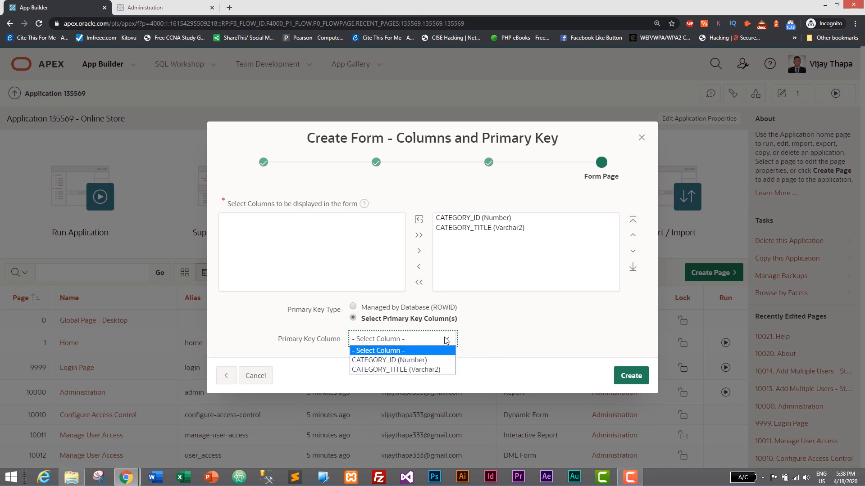
{"action": "left_click", "coordinate": [373, 361]}
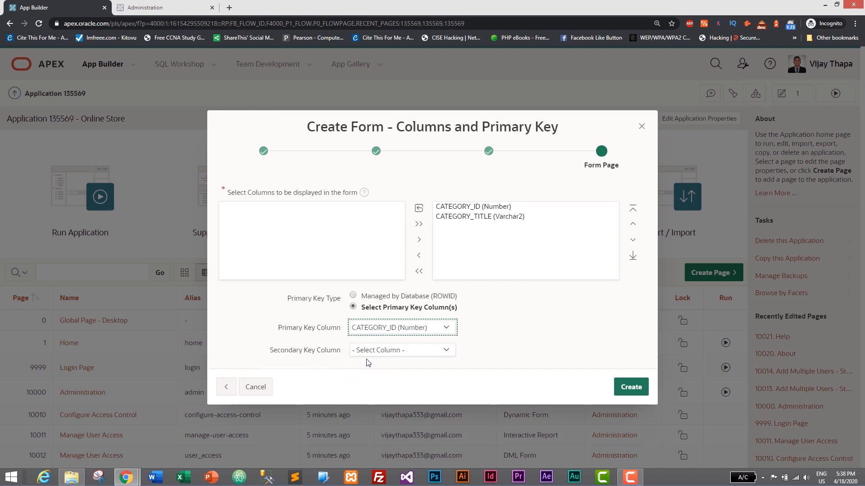
{"action": "left_click", "coordinate": [630, 388]}
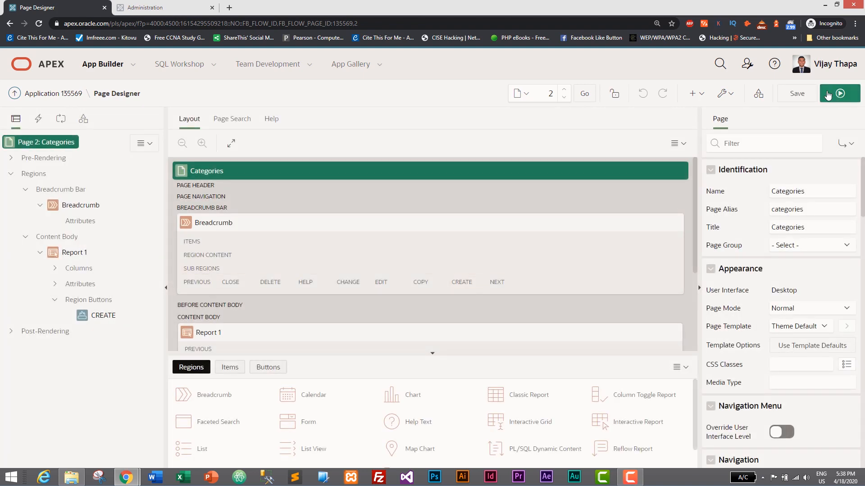
Run the Categories page and create a new category titled "Electronics"
{"action": "left_click", "coordinate": [836, 95]}
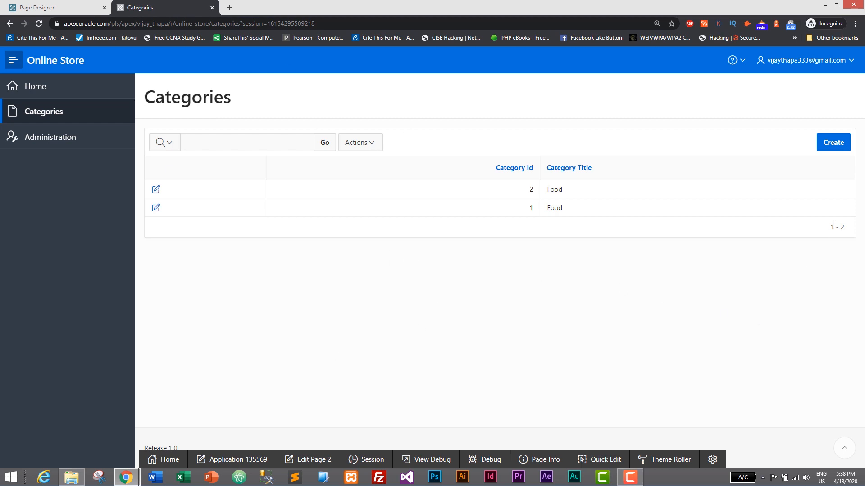
{"action": "left_click", "coordinate": [833, 143]}
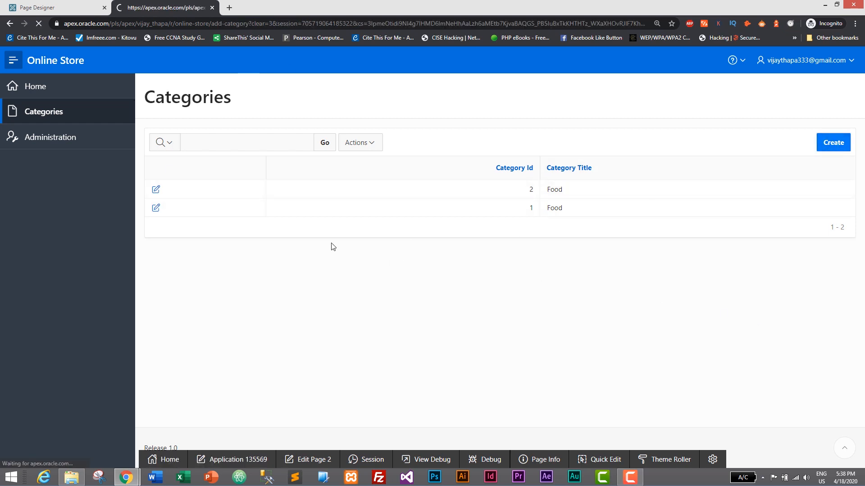
{"action": "left_click", "coordinate": [232, 191]}
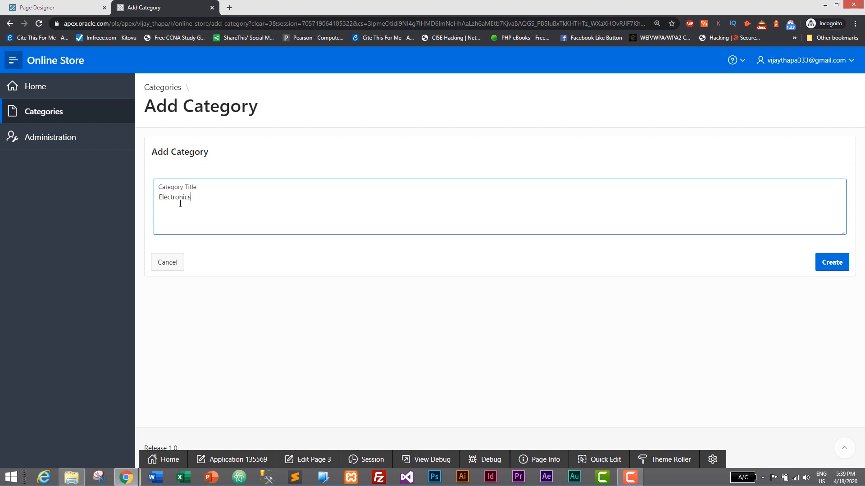
{"action": "left_click", "coordinate": [828, 263]}
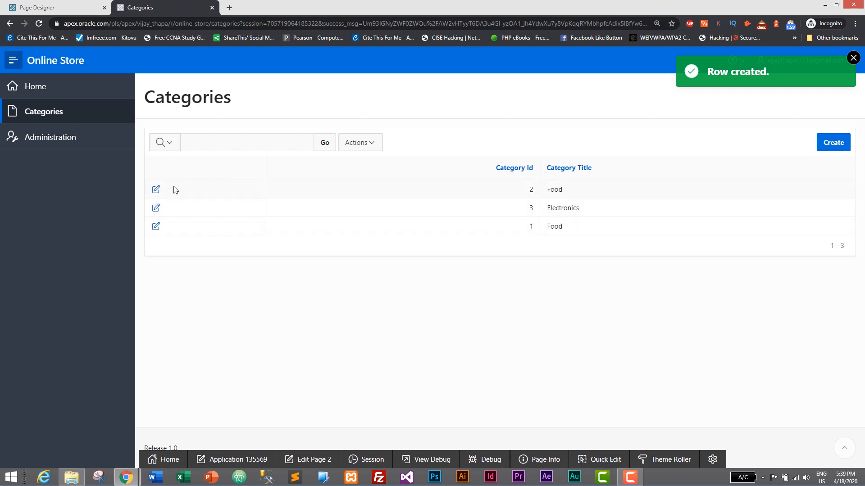
Change the title of the category with ID 2 to "Drinks", apply the change and dismiss the notification
{"action": "left_click", "coordinate": [155, 191]}
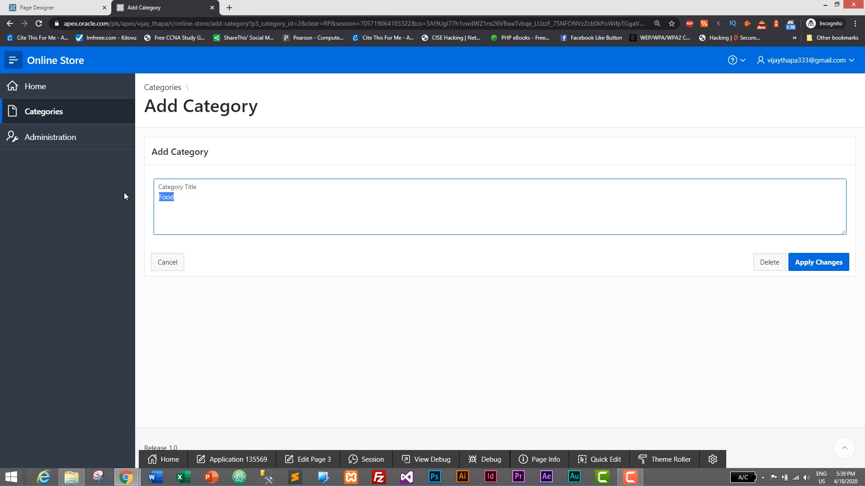
{"action": "type", "text": "Drinks"}
{"action": "left_click", "coordinate": [821, 263]}
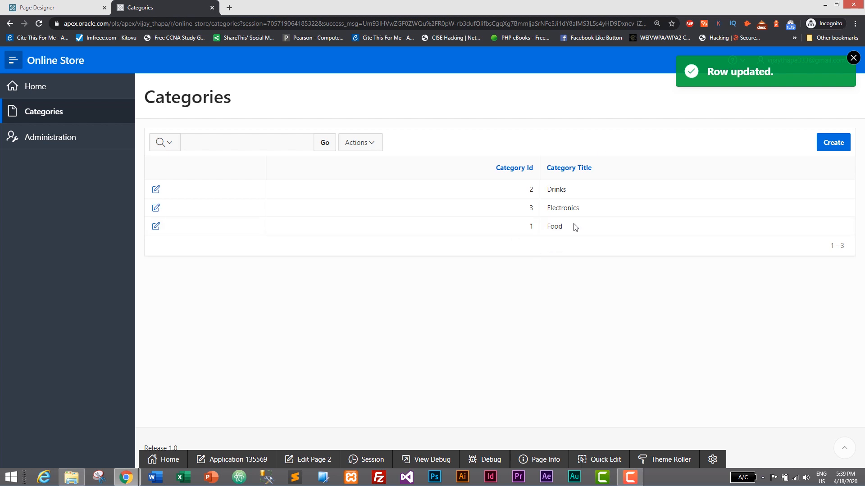
{"action": "left_click", "coordinate": [853, 58]}
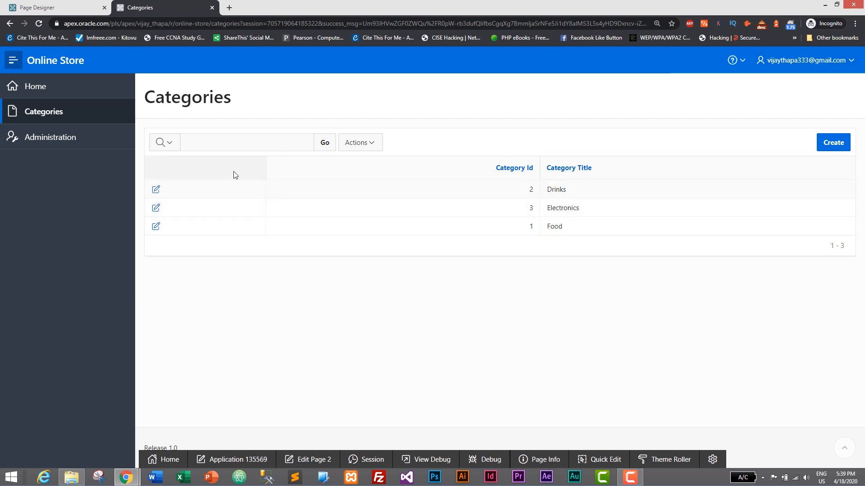
Search the categories report for "drinks", check the searchable columns and remove the search filter
{"action": "left_click", "coordinate": [207, 142]}
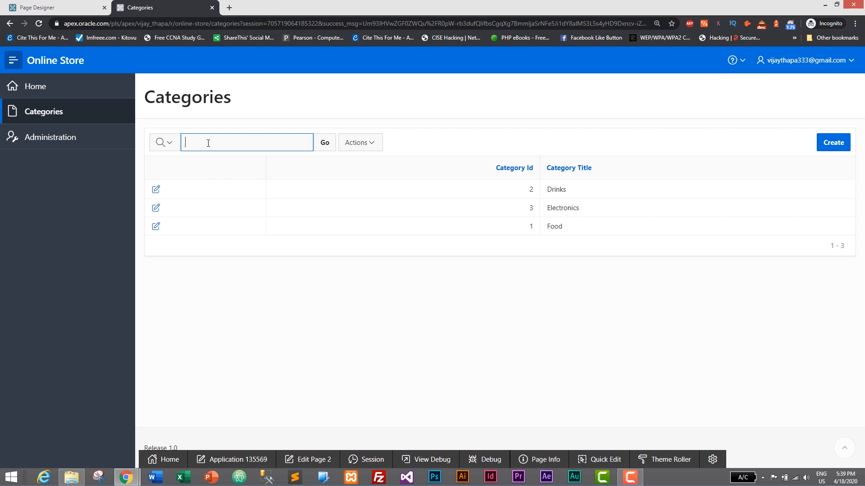
{"action": "type", "text": "drinks"}
{"action": "left_click", "coordinate": [324, 149]}
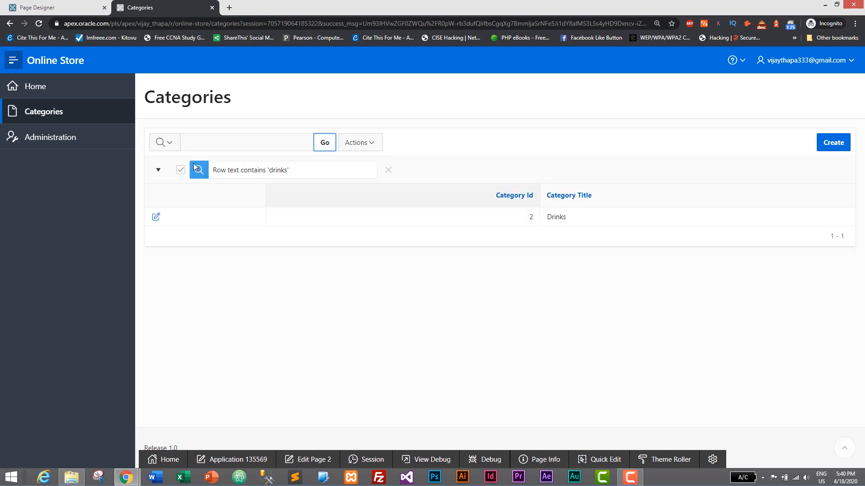
{"action": "left_click", "coordinate": [169, 142]}
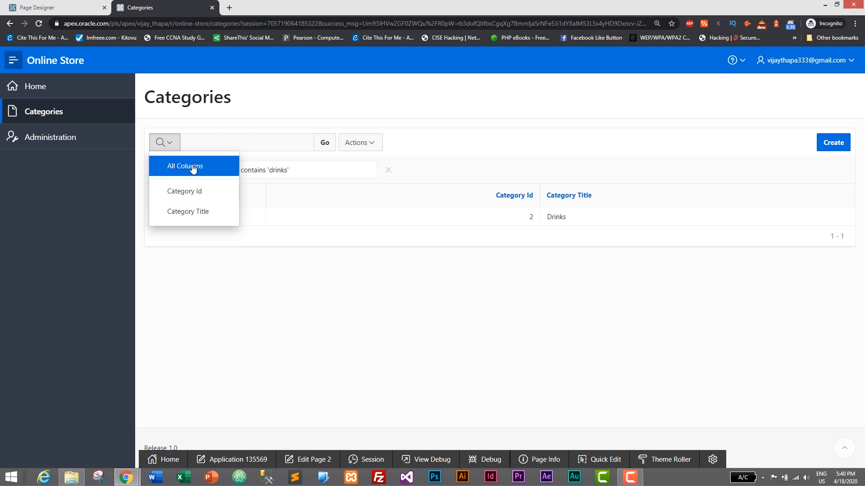
{"action": "left_click", "coordinate": [171, 145]}
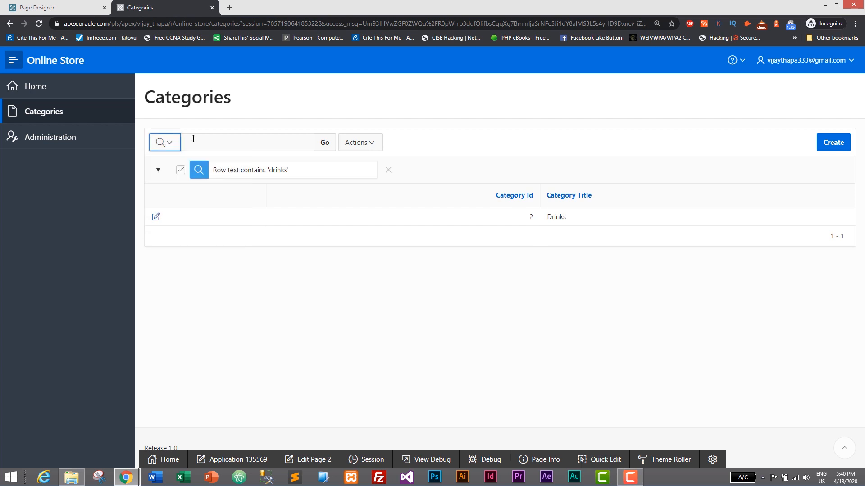
{"action": "left_click", "coordinate": [388, 170]}
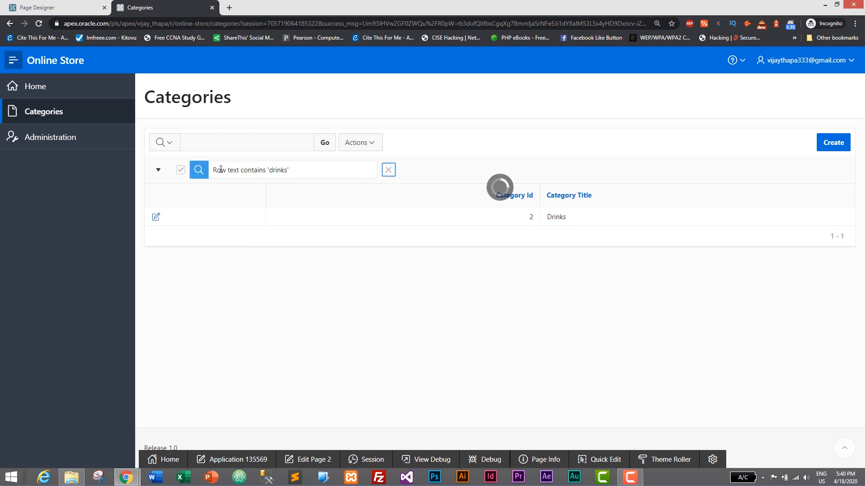
{"action": "left_click", "coordinate": [372, 148]}
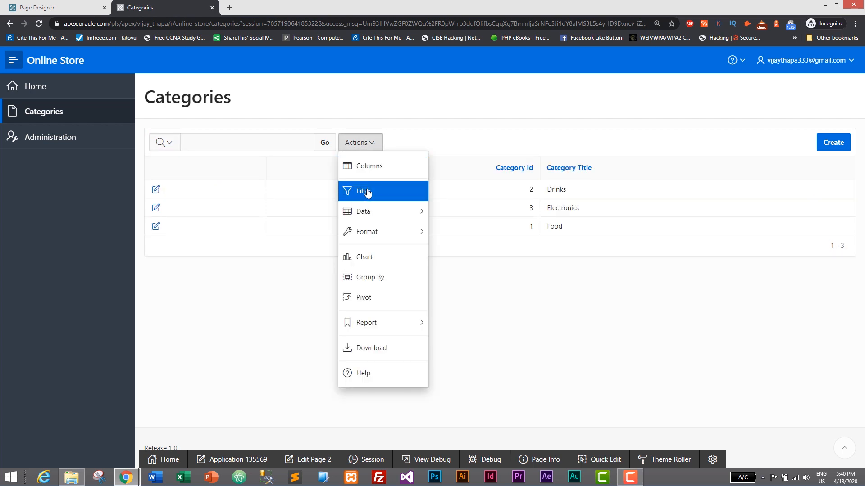
{"action": "mouse_move", "coordinate": [376, 213]}
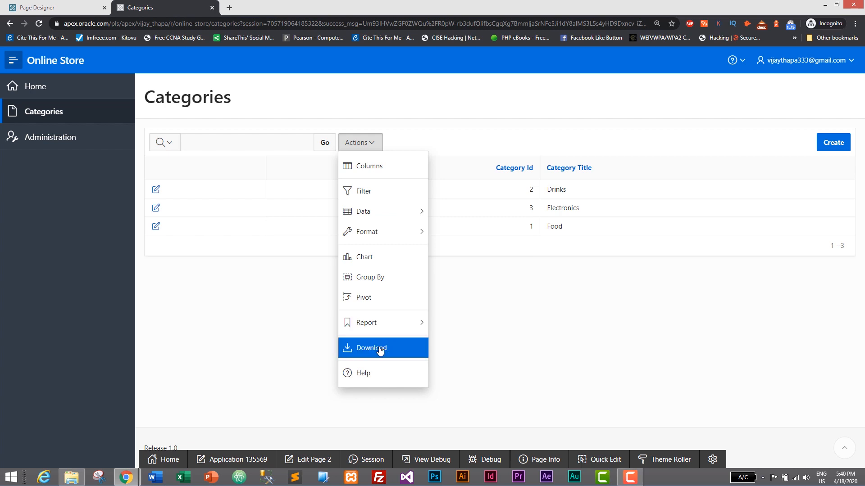
{"action": "left_click", "coordinate": [469, 340]}
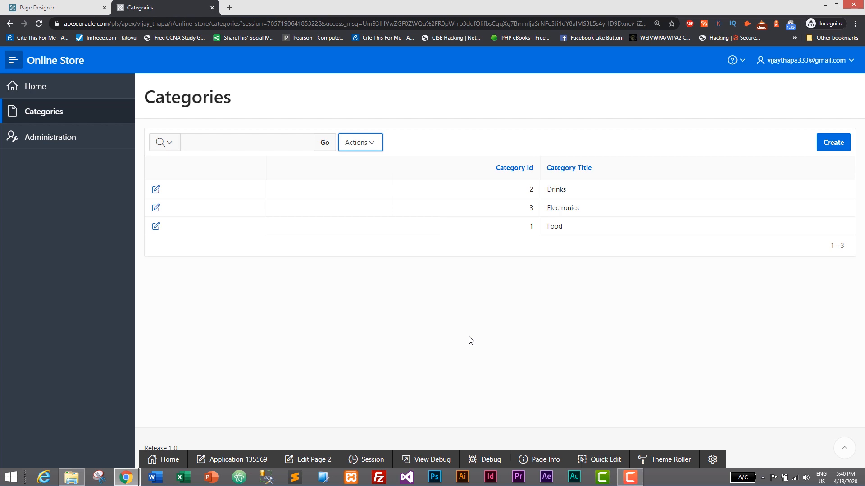